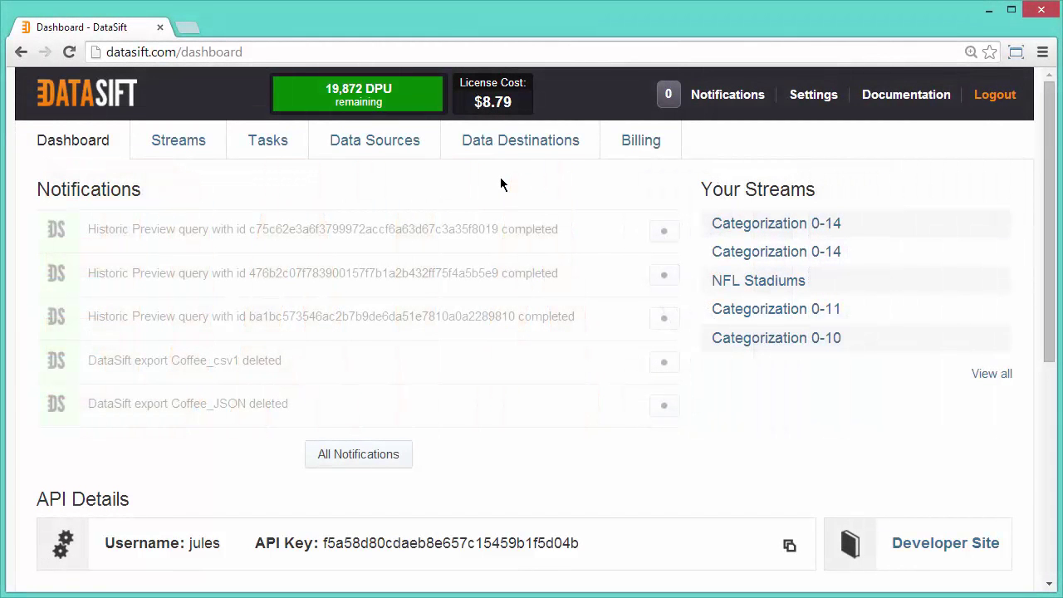
Switch from the dashboard to the Data Destinations tab to browse the available destinations
left_click(491, 146)
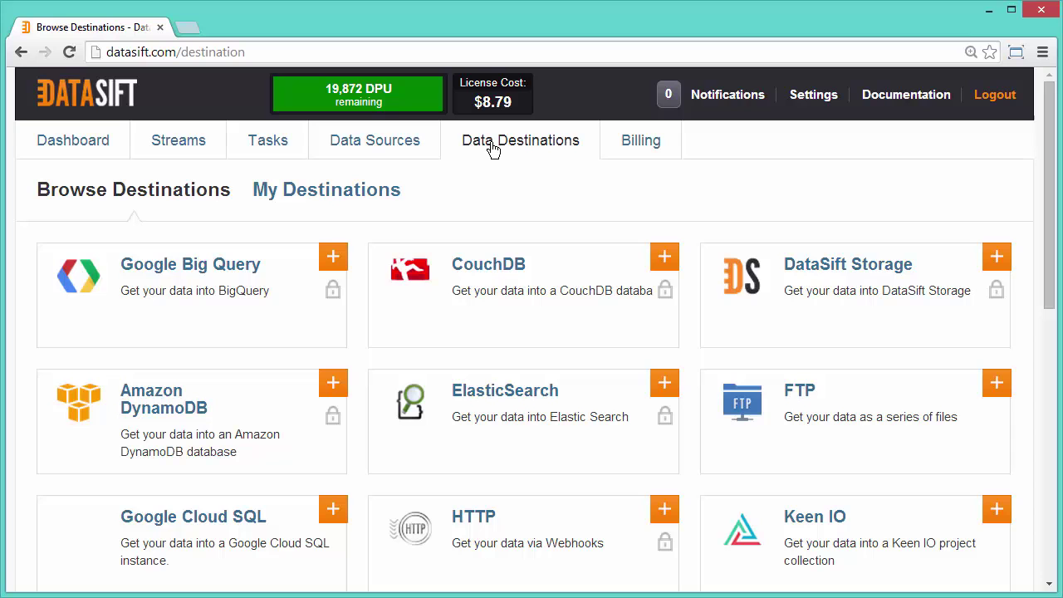
Scroll the Browse Destinations catalogue and open the SFTP destination's page
left_click_drag(1051, 297, 1048, 522)
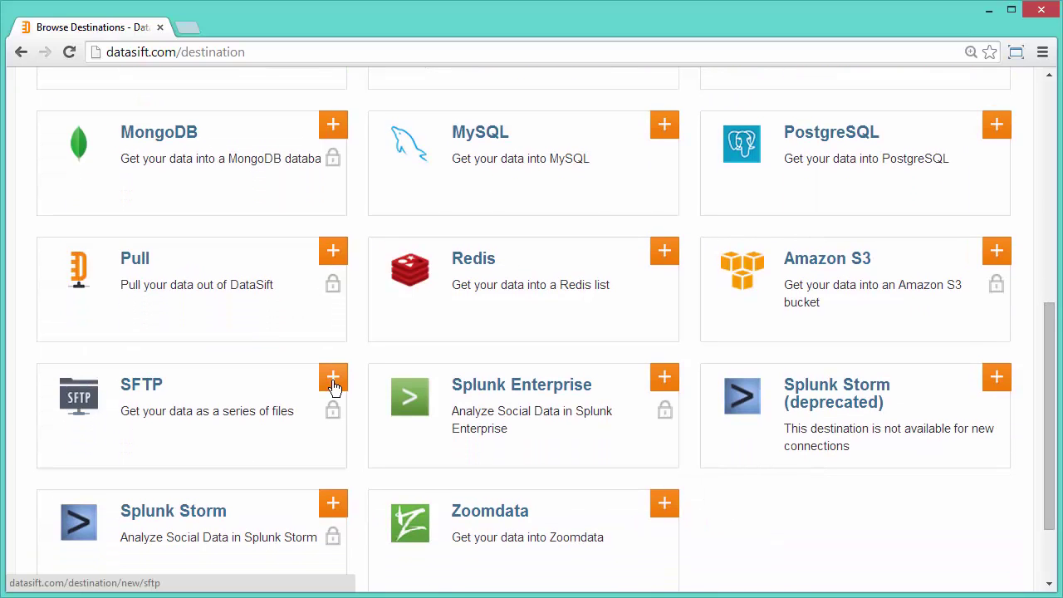
left_click(147, 387)
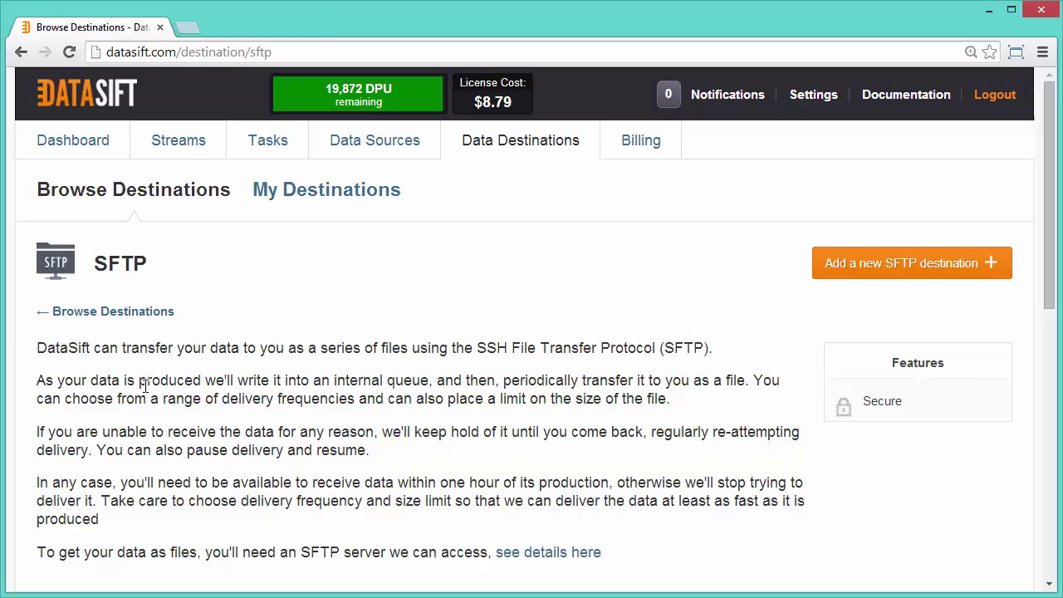
Start a new SFTP destination labelled Screencast with host 54.187.125.90 and port 2222
left_click(871, 264)
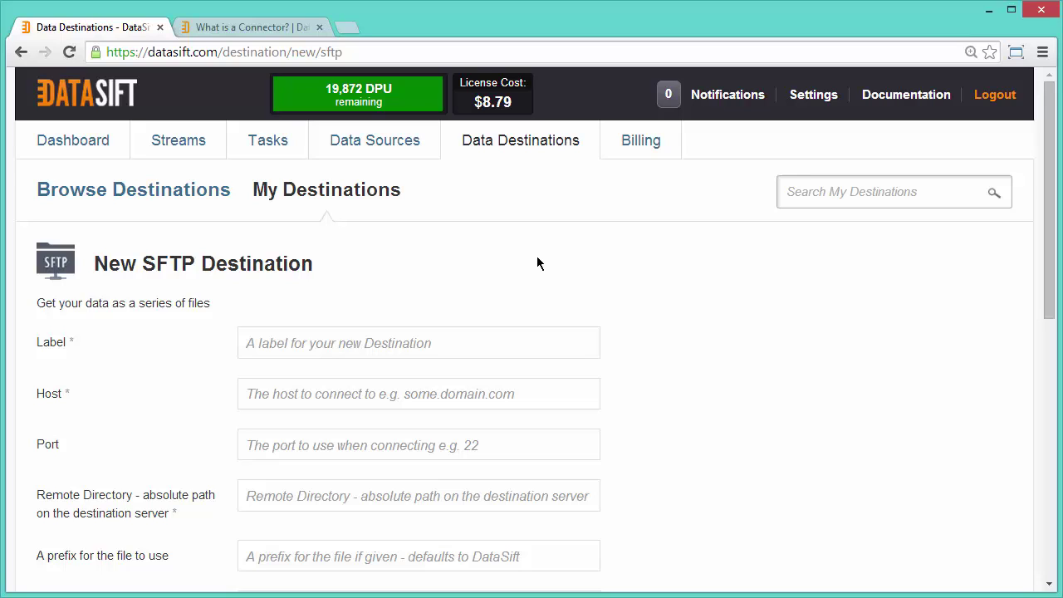
left_click(329, 334)
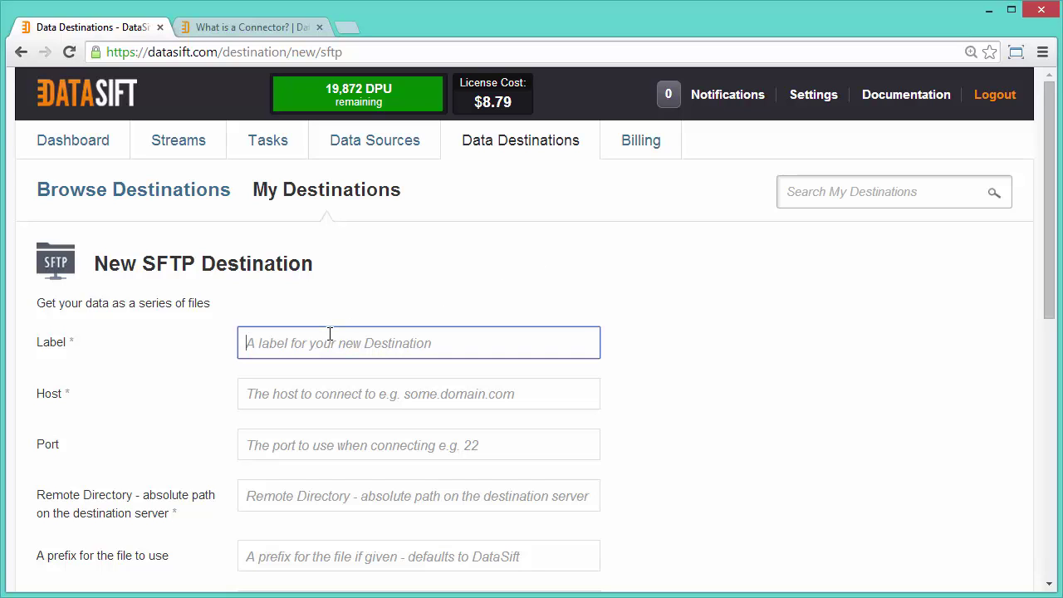
type("Screencast")
left_click(279, 399)
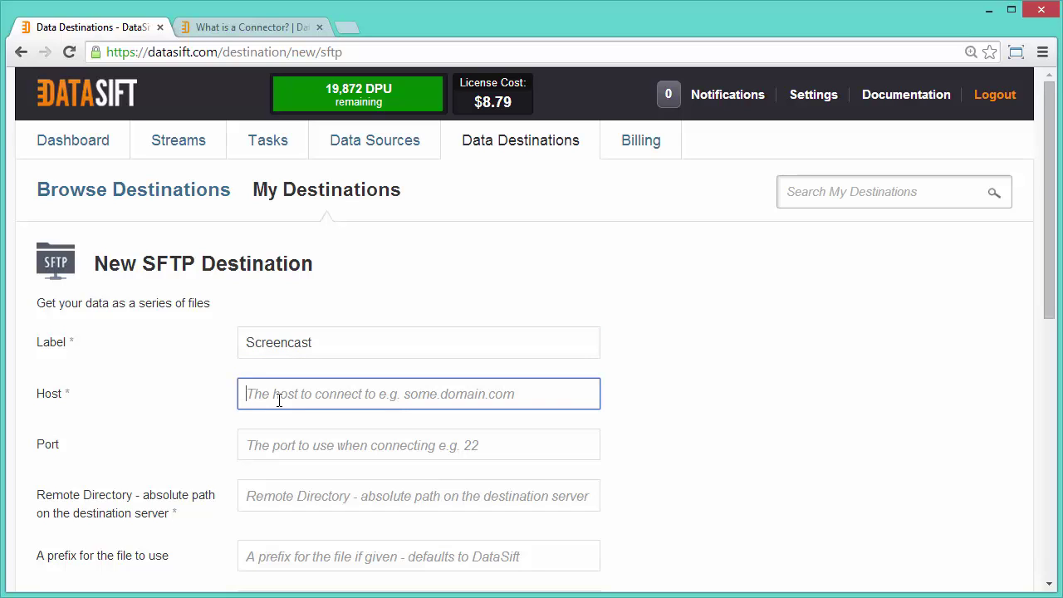
type("54.")
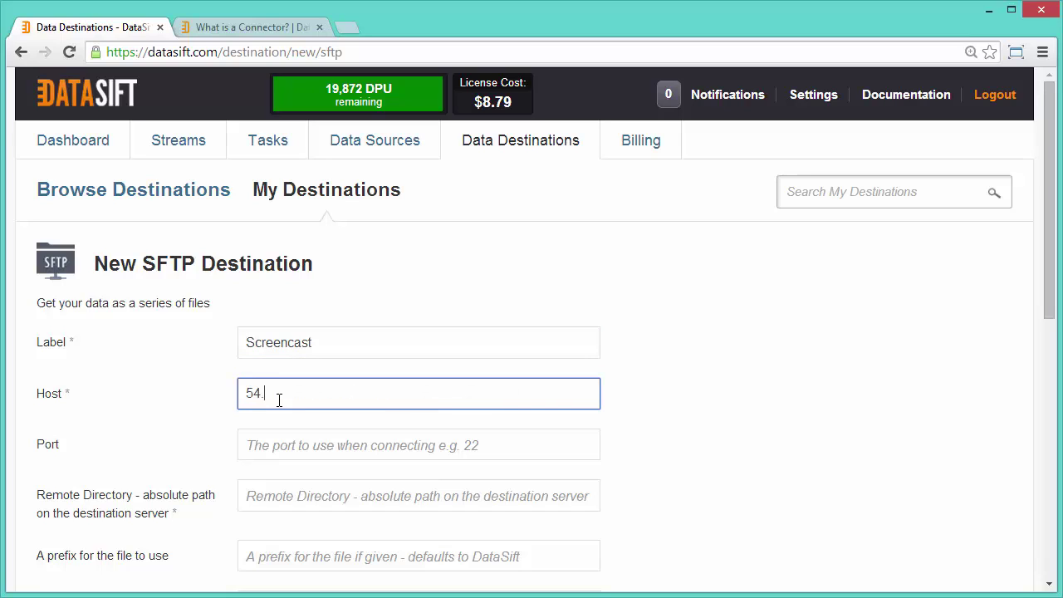
type("187.125.90")
left_click(252, 442)
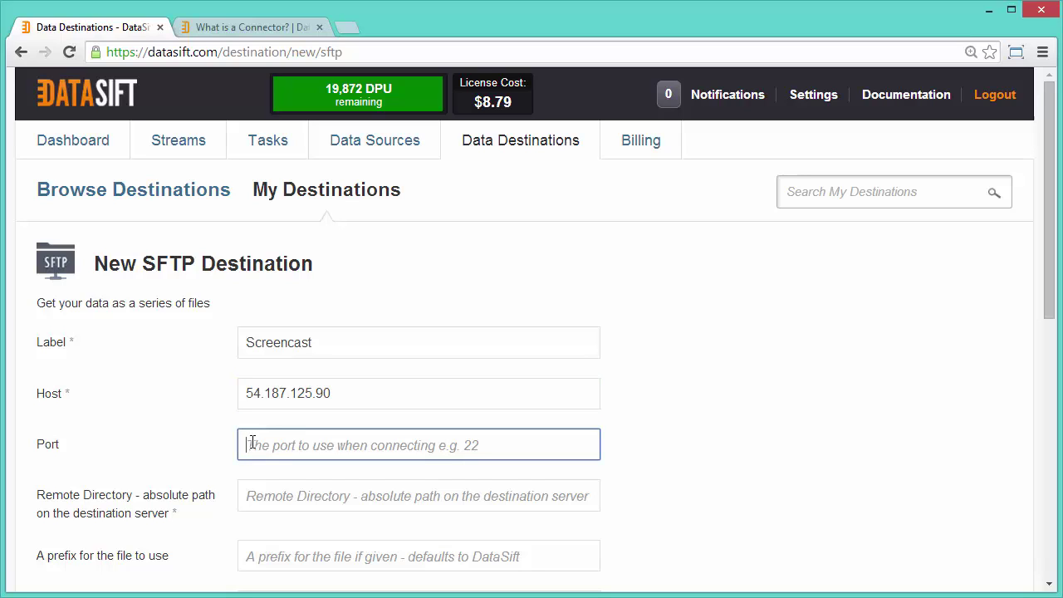
type("2222")
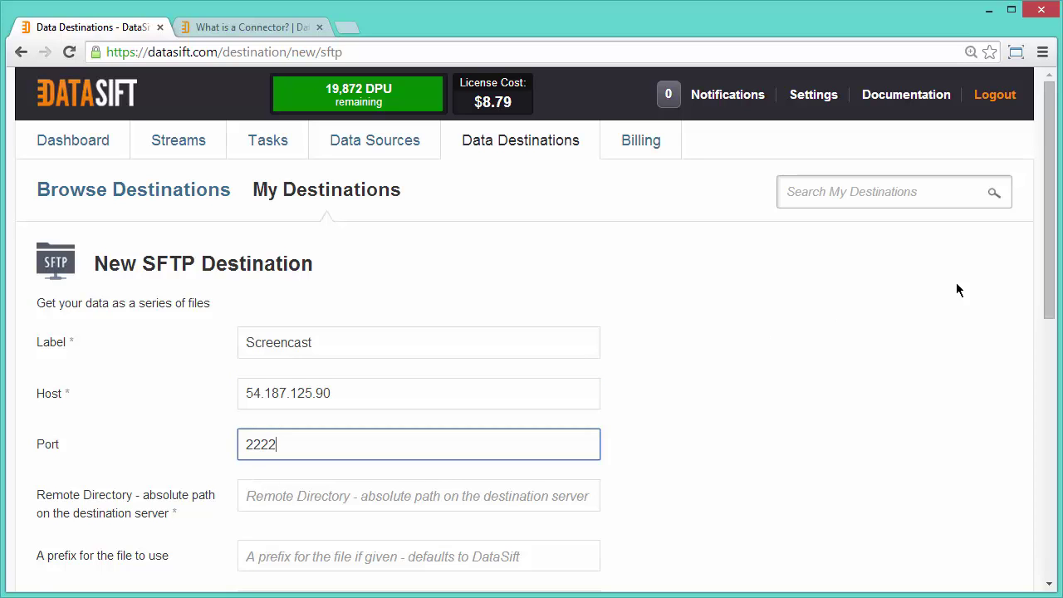
left_click_drag(1049, 300, 1037, 433)
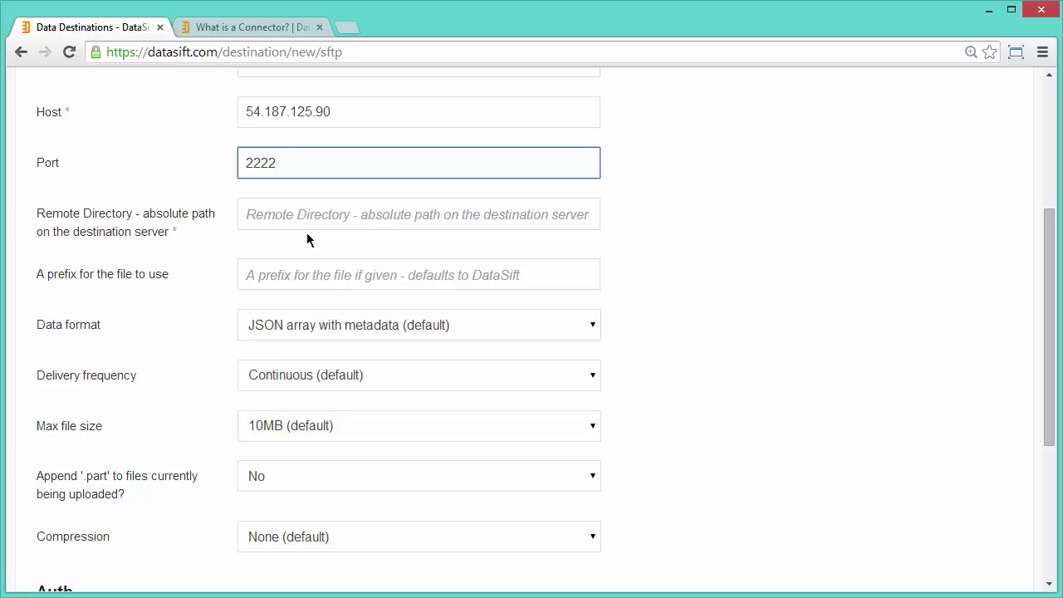
Enter remote directory '/' and file prefix 'screencast' on the New SFTP Destination form
left_click(274, 214)
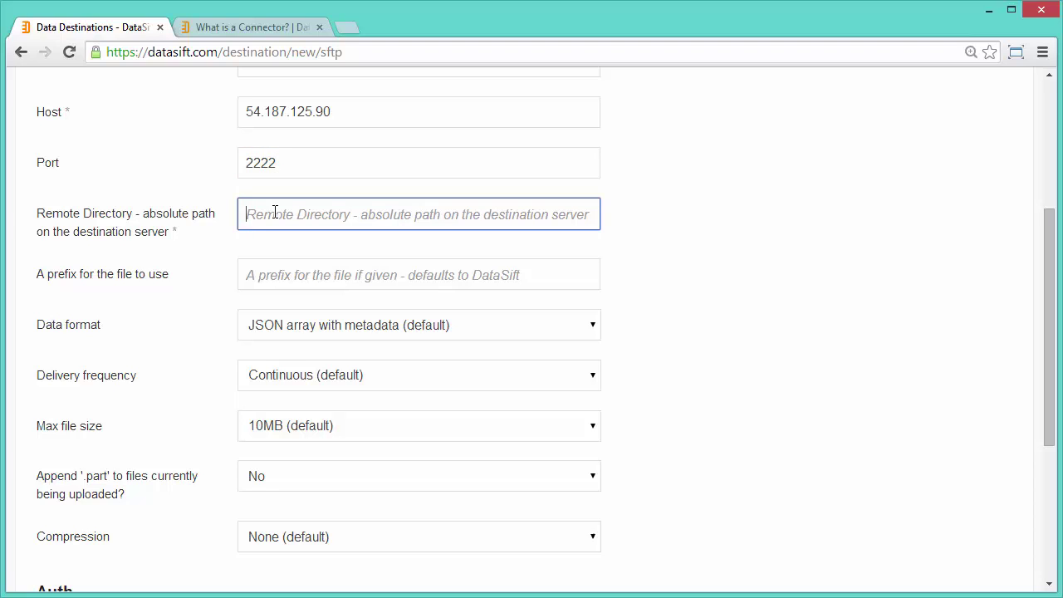
type("/")
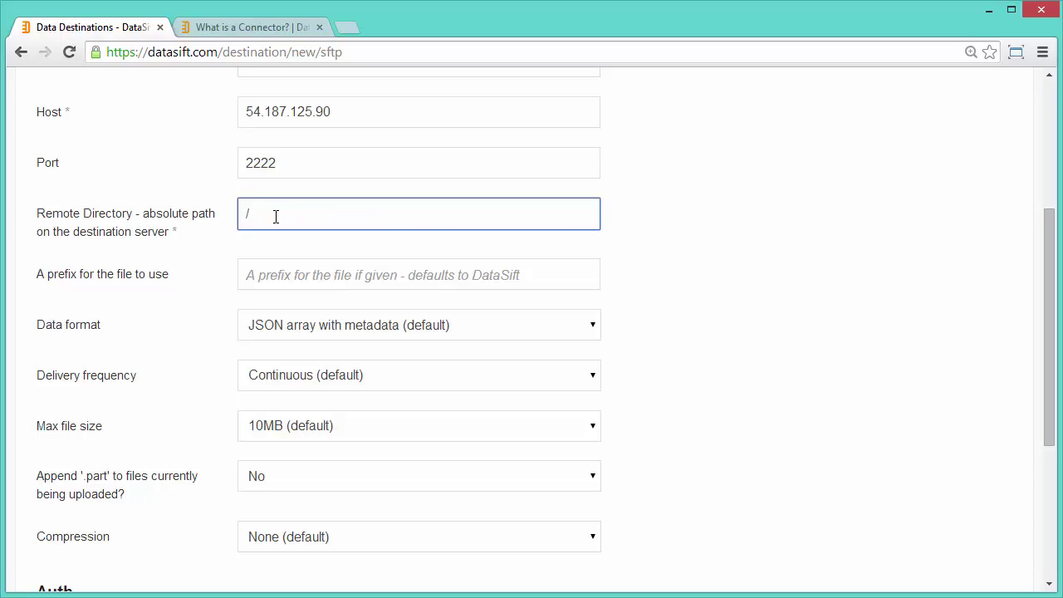
left_click(288, 275)
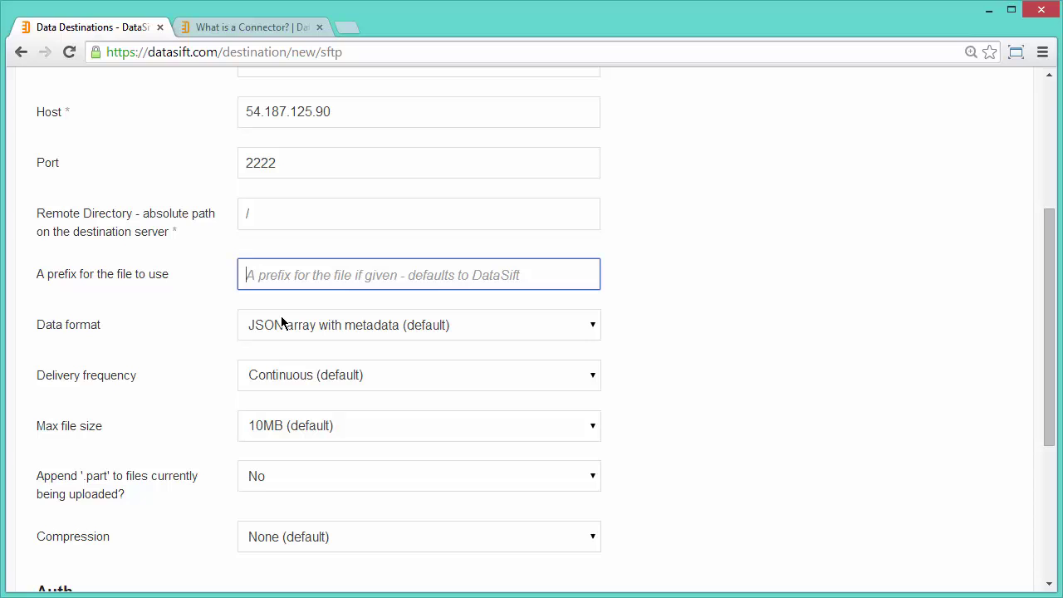
type("screencast")
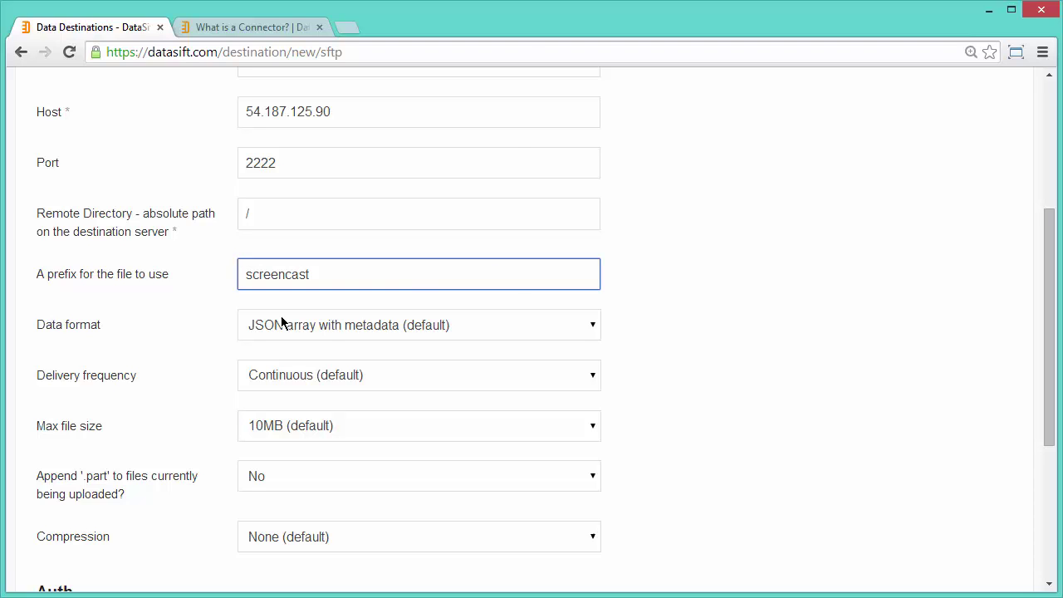
Choose JSON new line delimited format, 30-second delivery frequency and 500KB max file size
key("Tab")
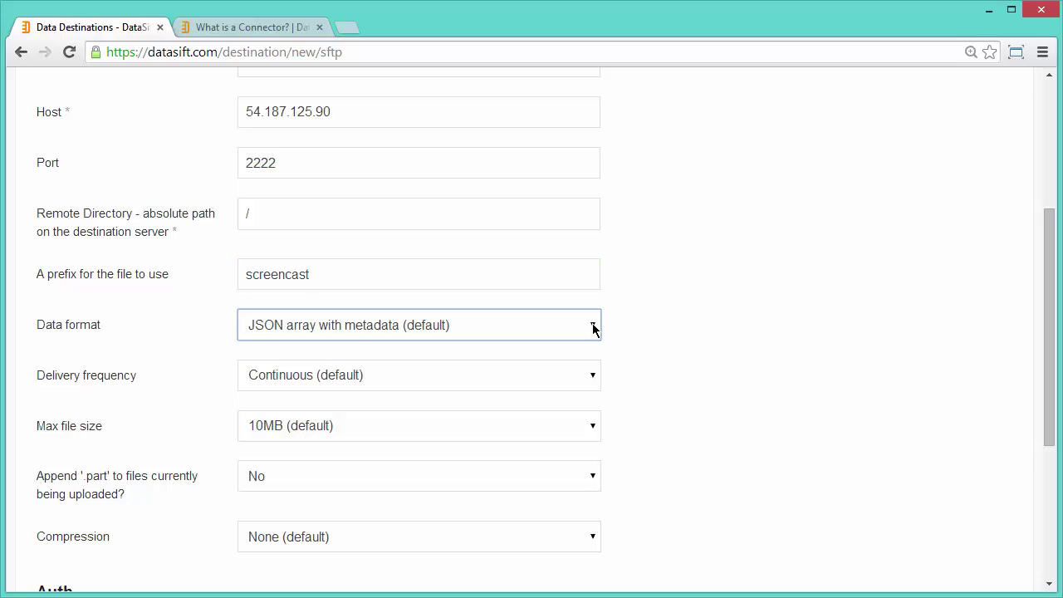
left_click(593, 328)
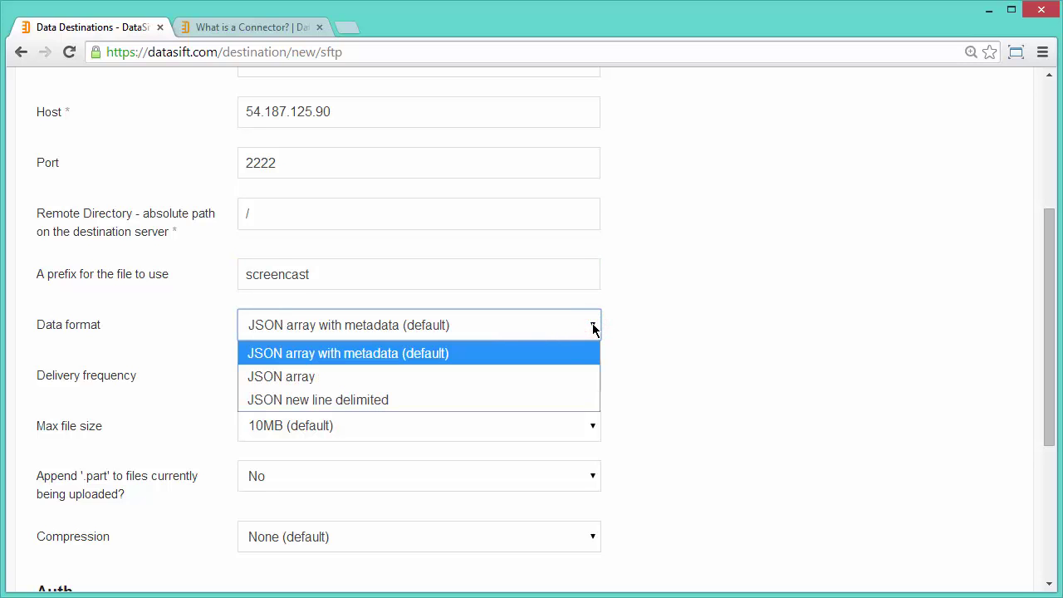
left_click(517, 400)
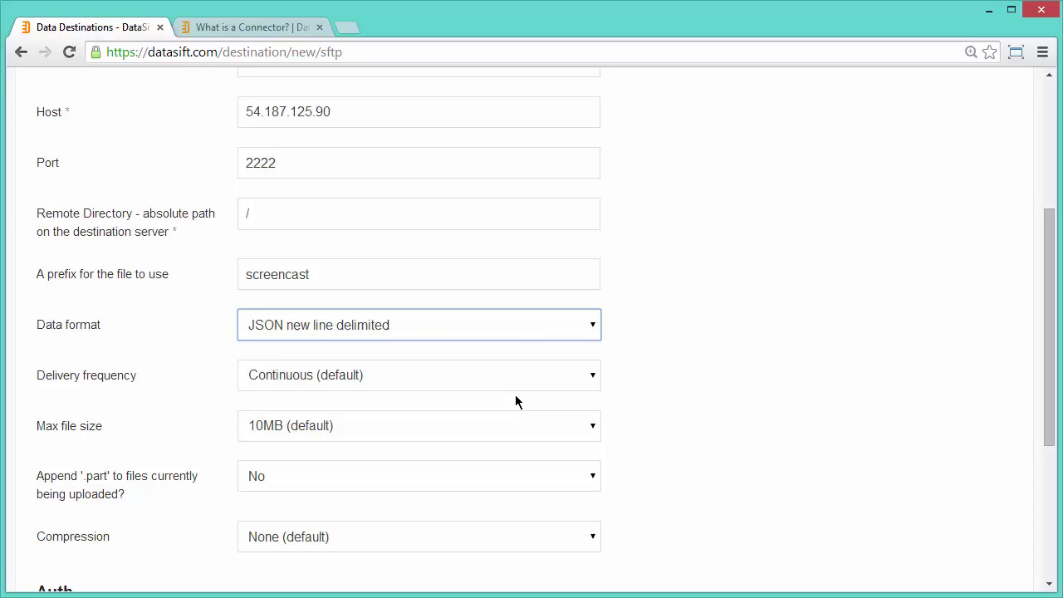
left_click(595, 380)
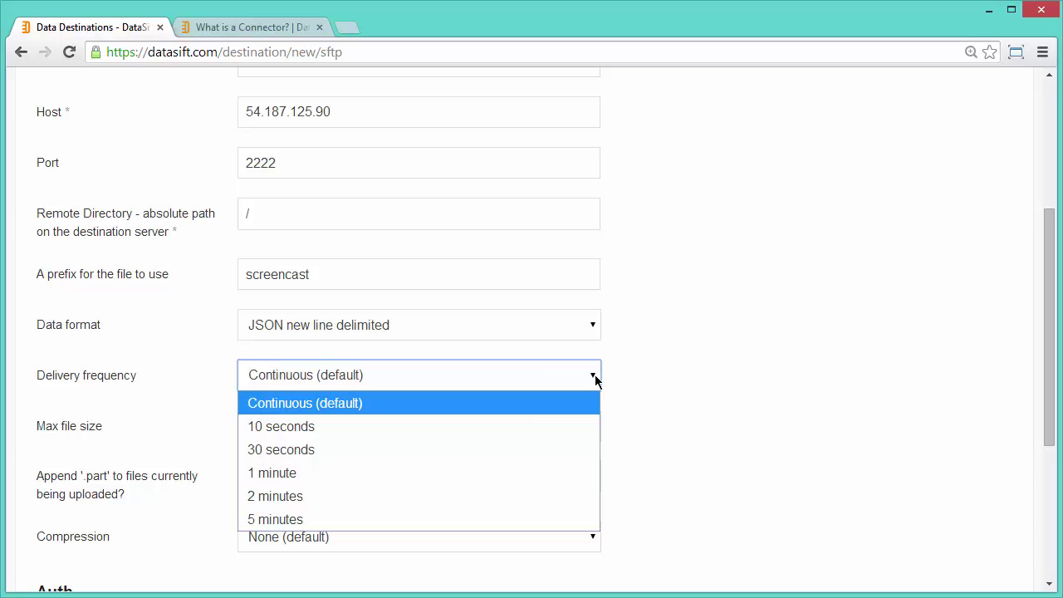
left_click(485, 450)
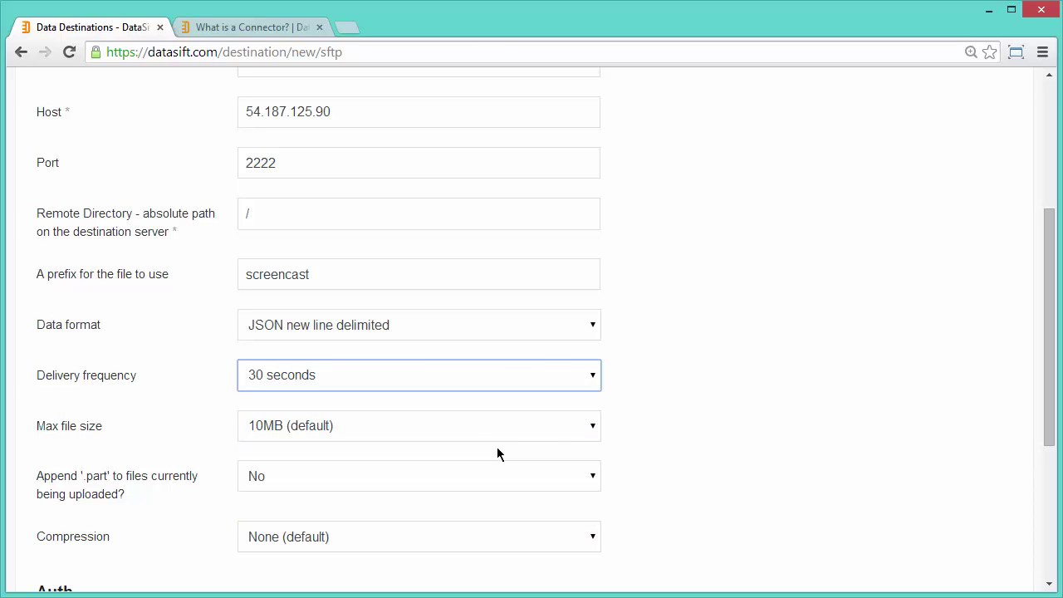
left_click(593, 428)
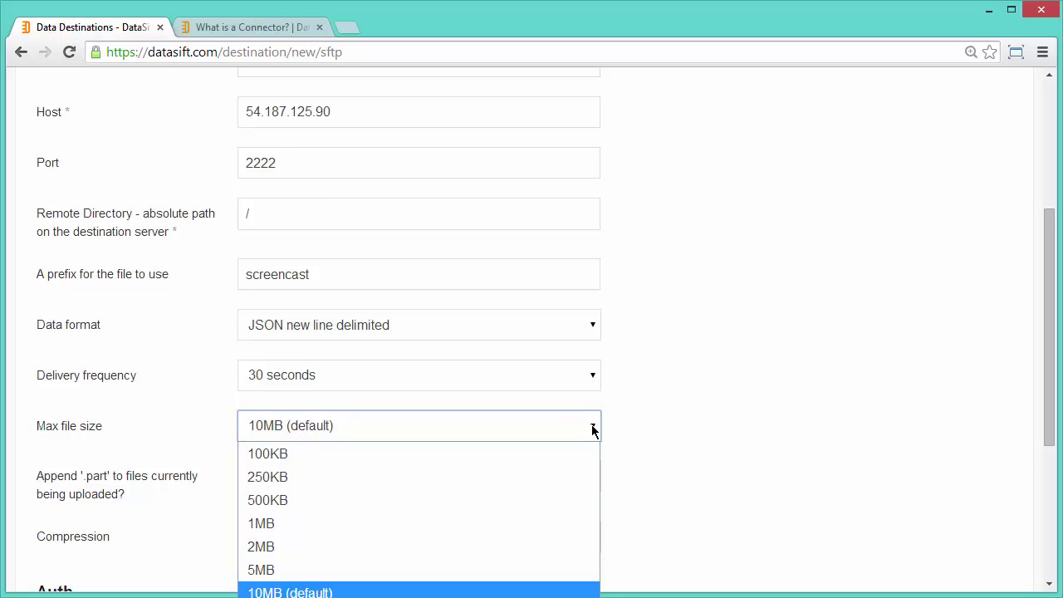
left_click(523, 496)
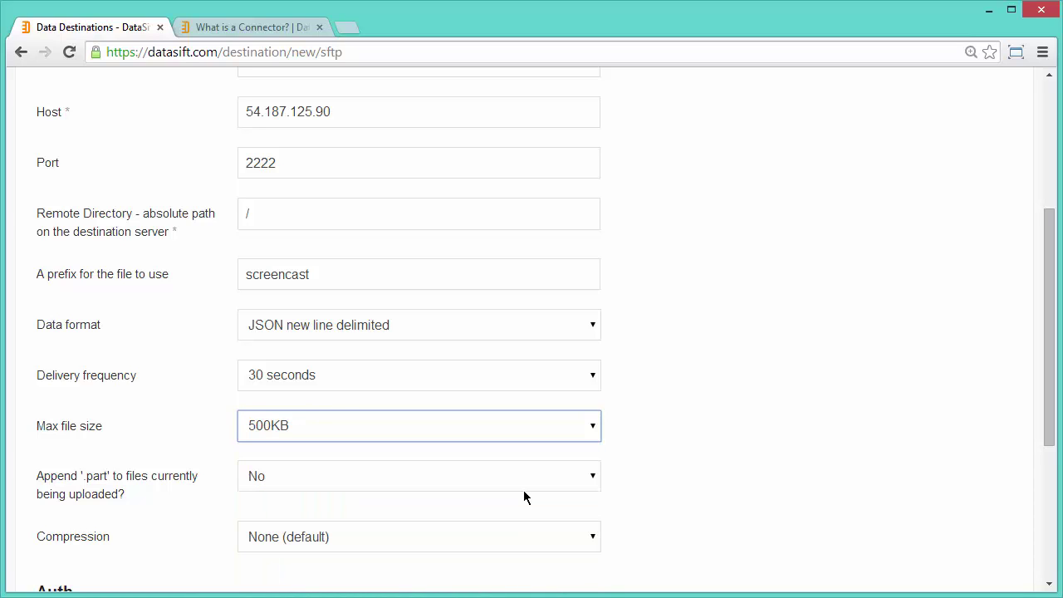
Keep Append '.part' set to No and Compression set to None
left_click(593, 480)
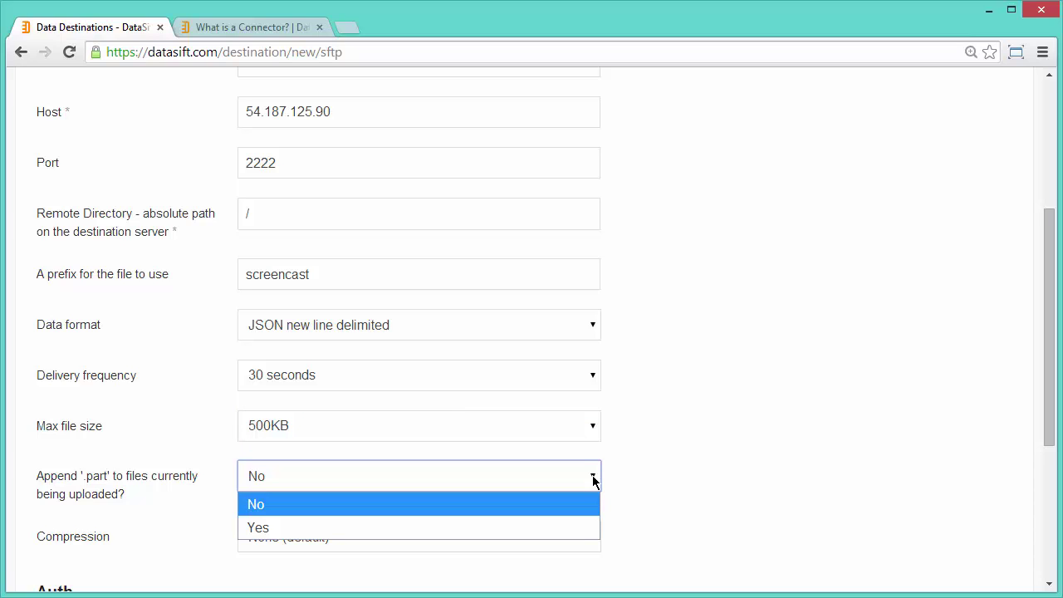
left_click(593, 480)
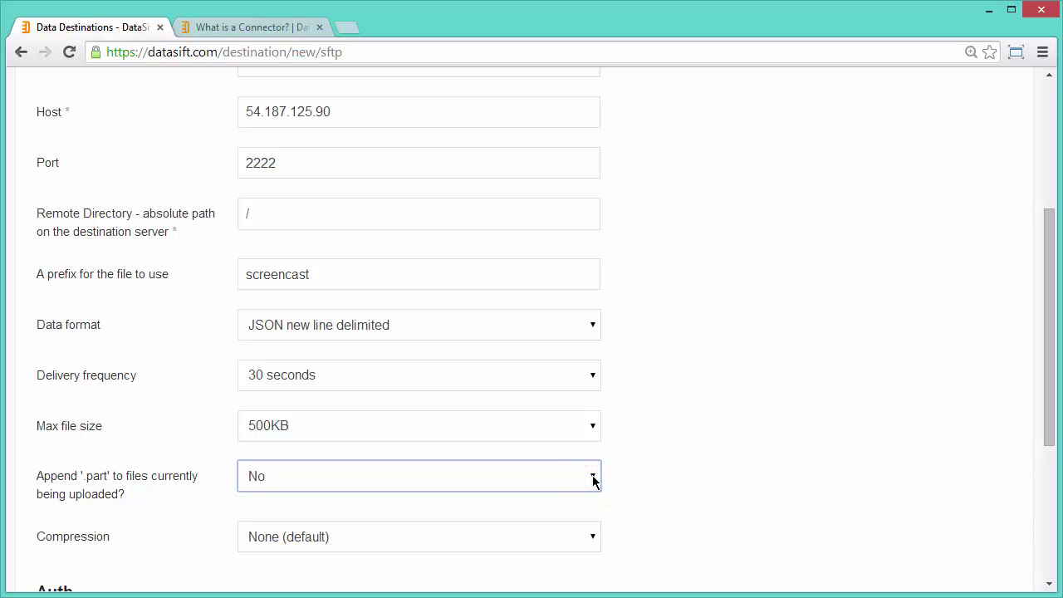
left_click(593, 541)
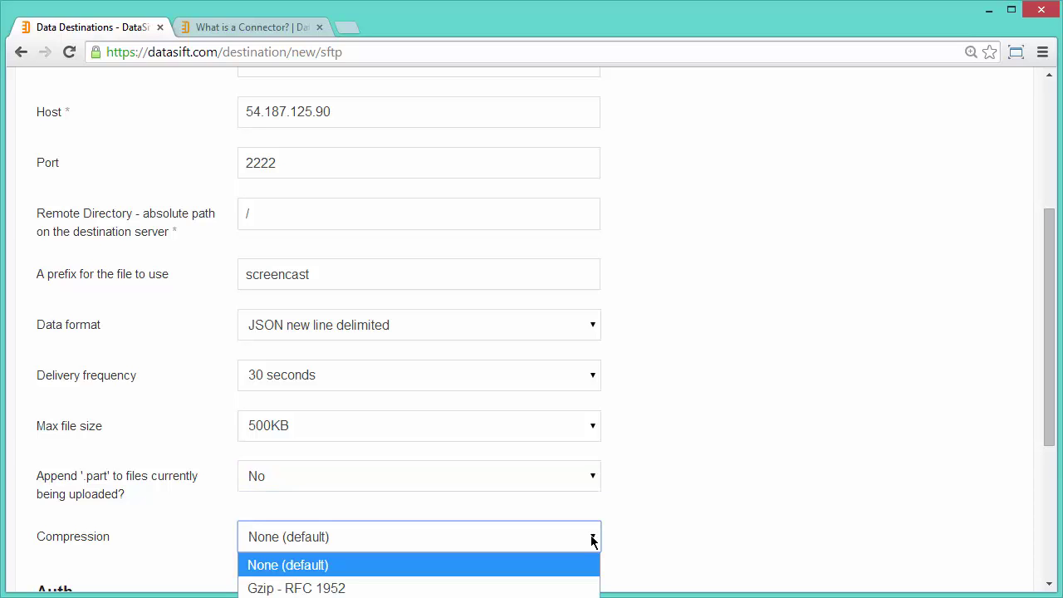
left_click(591, 540)
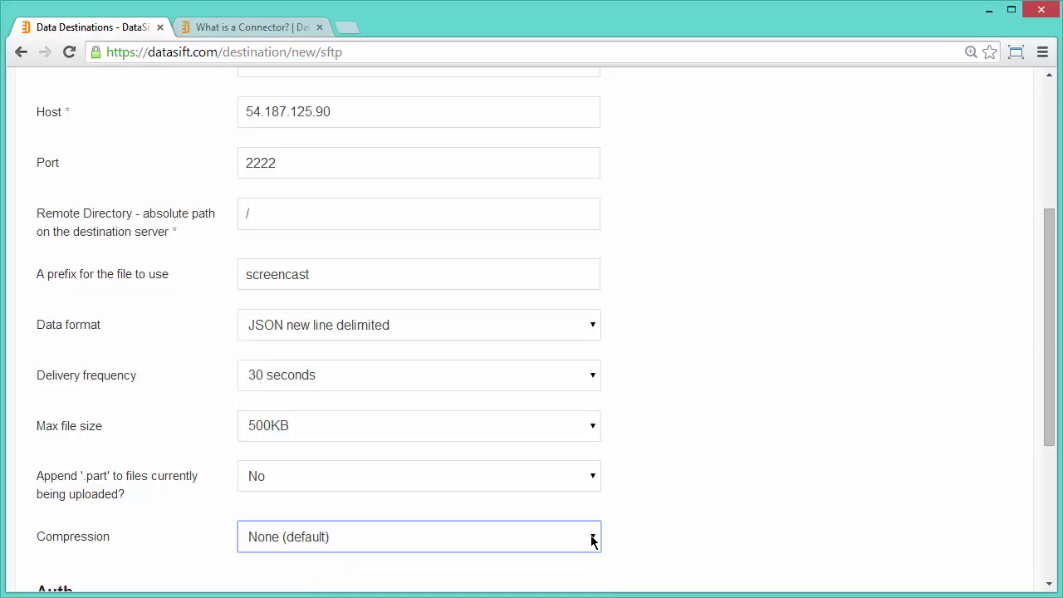
left_click_drag(1047, 338, 1037, 480)
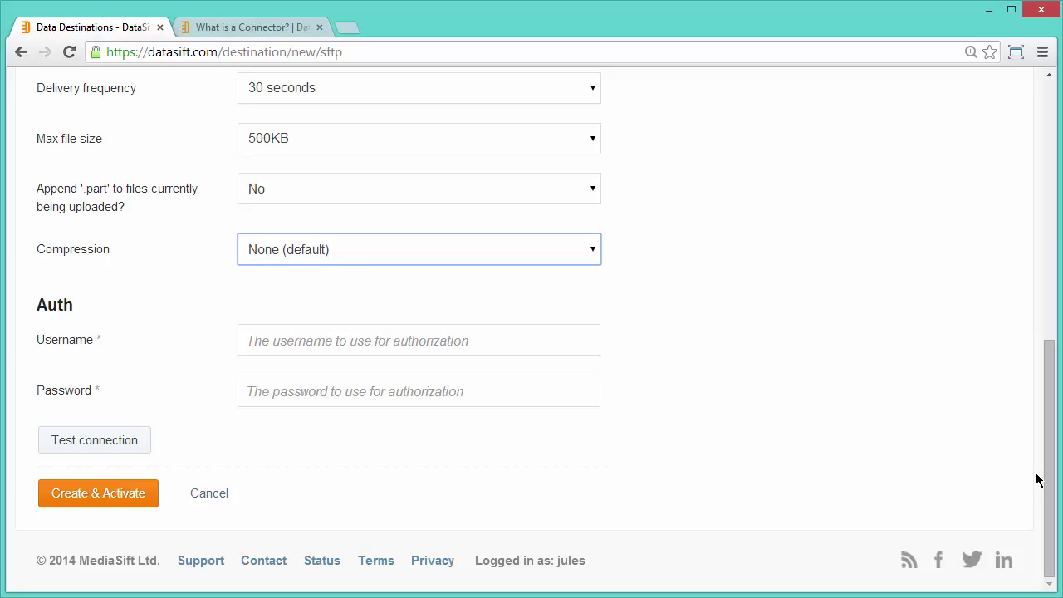
Enter the SFTP username and password, test the connection, then create and activate the destination
left_click(288, 341)
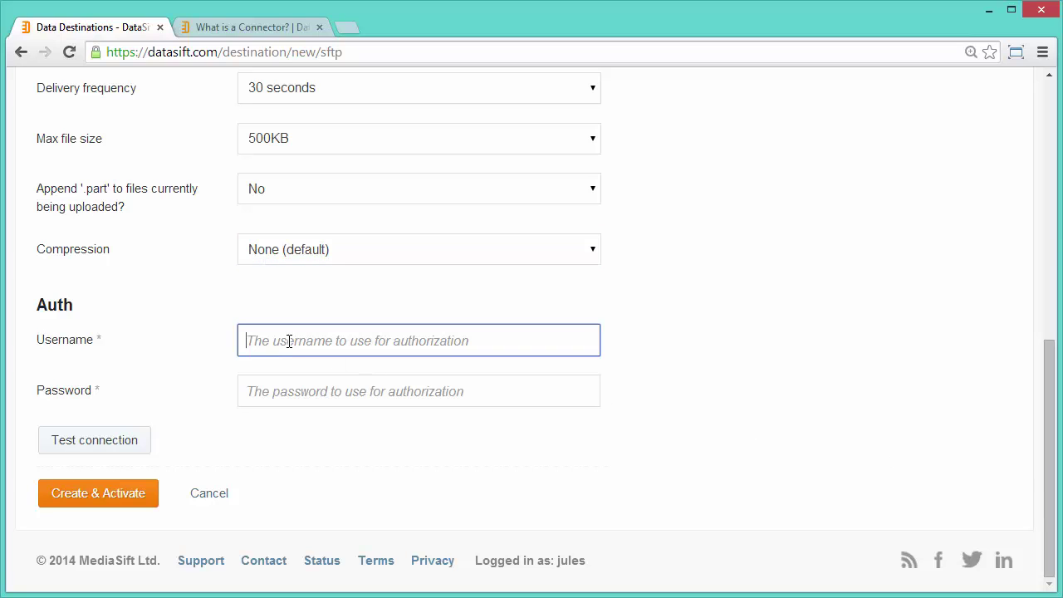
type("user1")
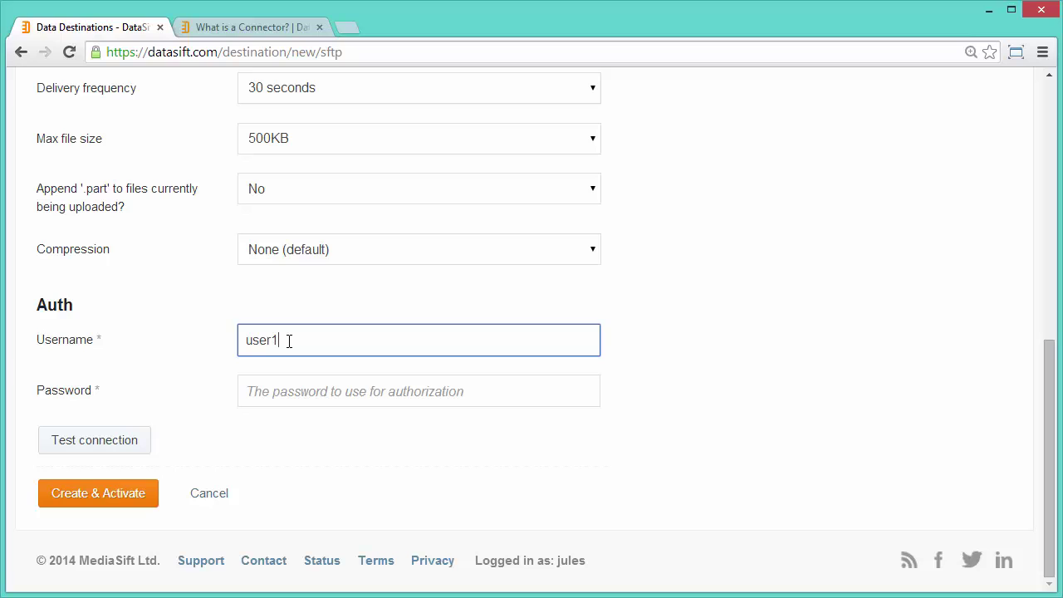
key("Tab")
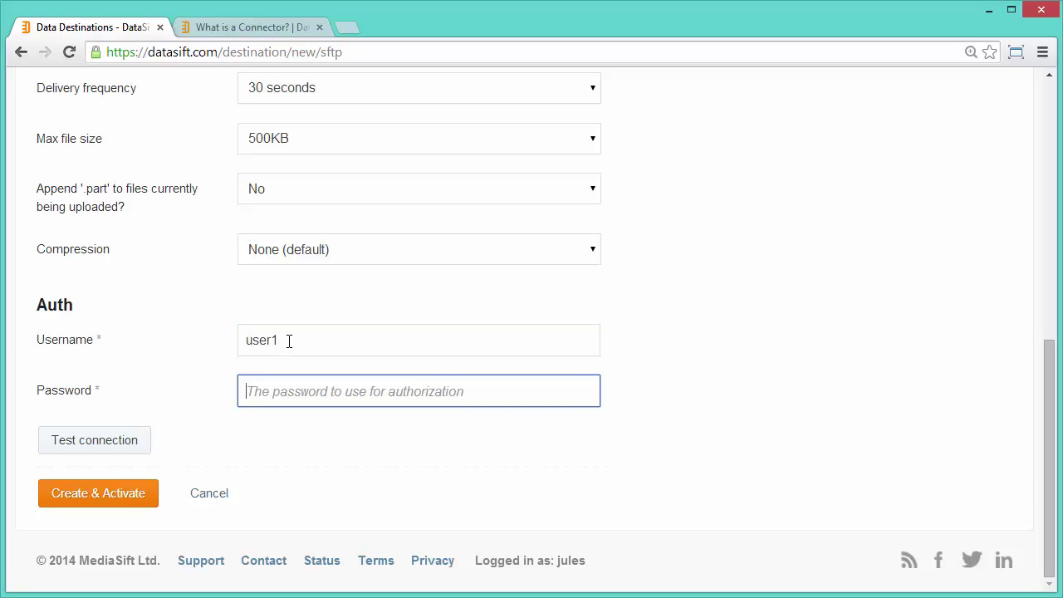
type("password")
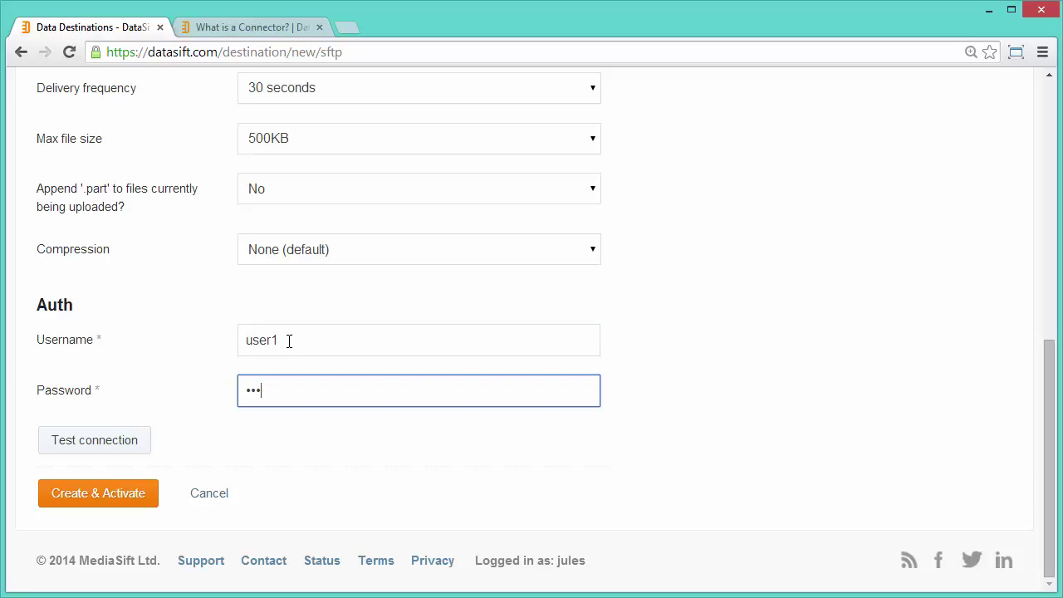
left_click(112, 441)
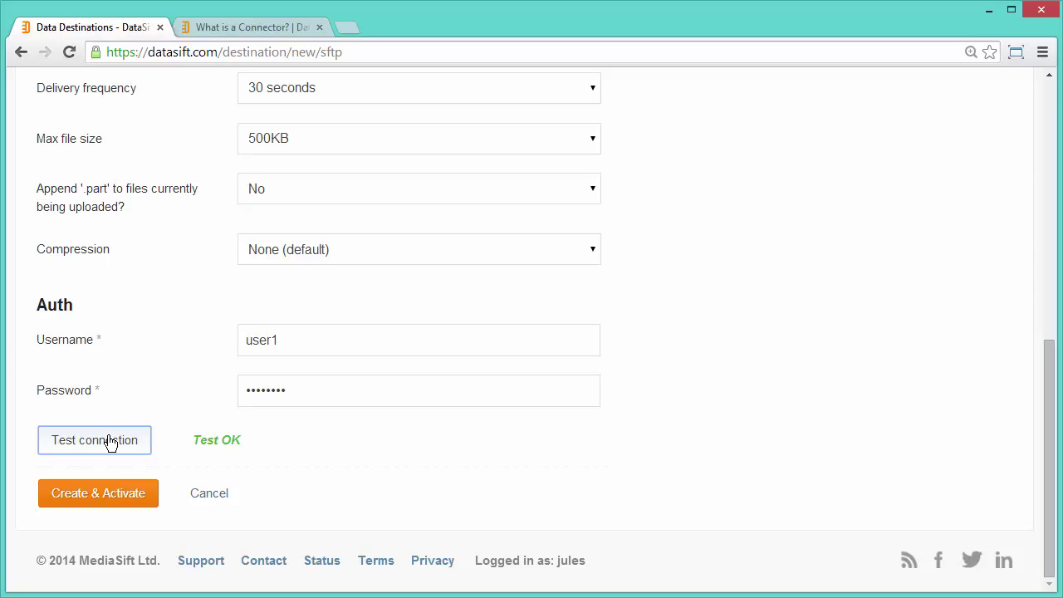
left_click(95, 497)
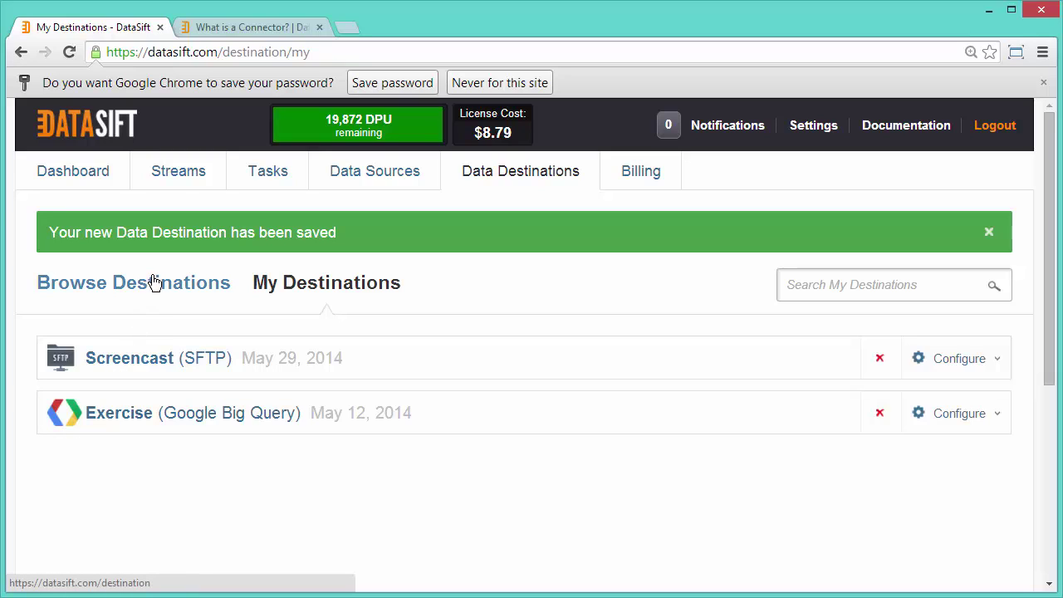
Select the Starbucks stream under Streams and reach its Use page through Edit and Close
left_click(178, 177)
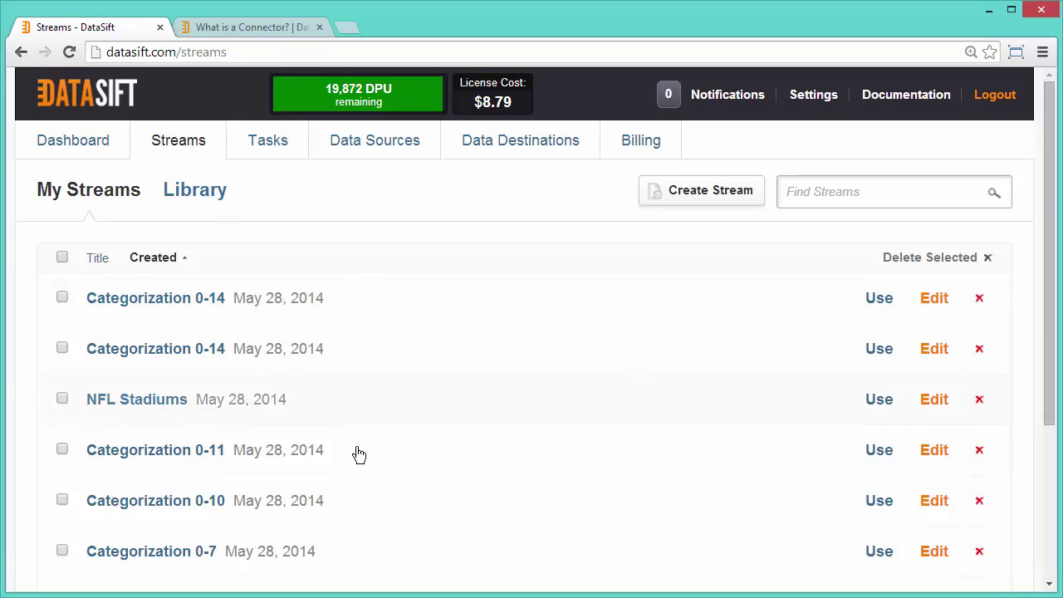
scroll(361, 461, "down", 3)
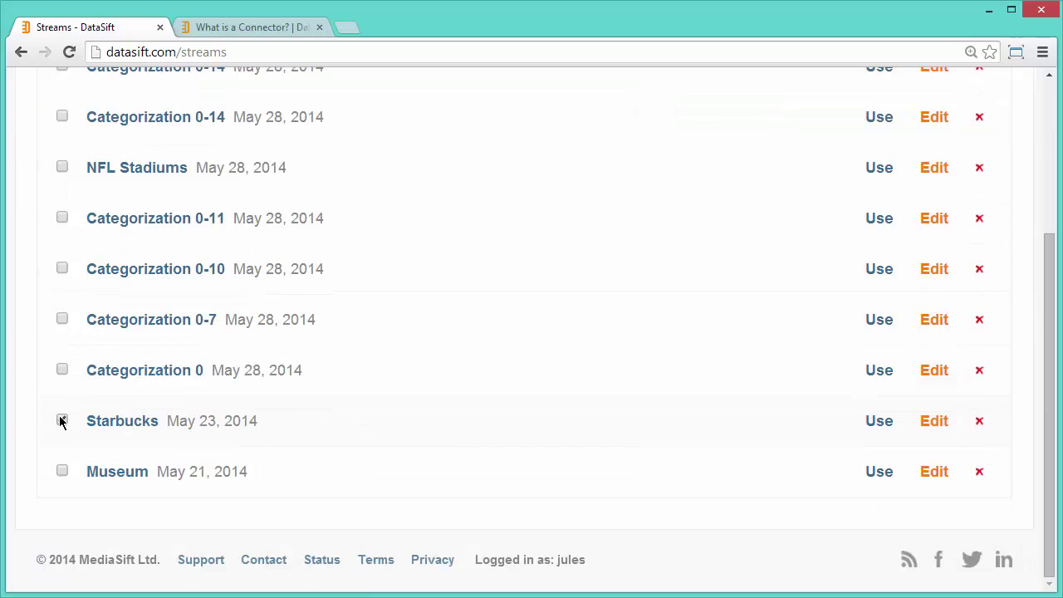
left_click(62, 421)
left_click(935, 430)
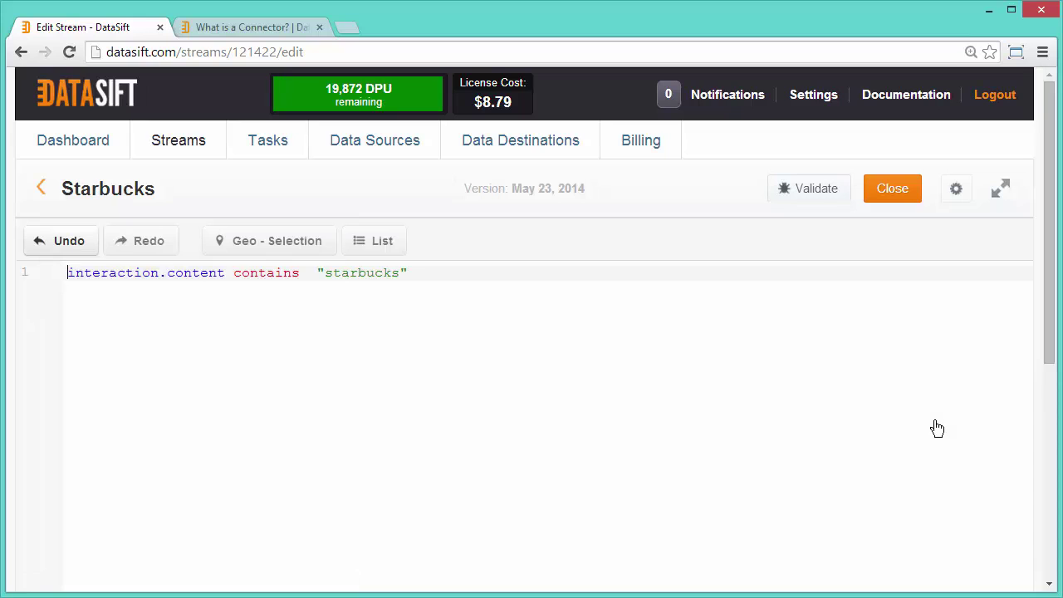
left_click(893, 193)
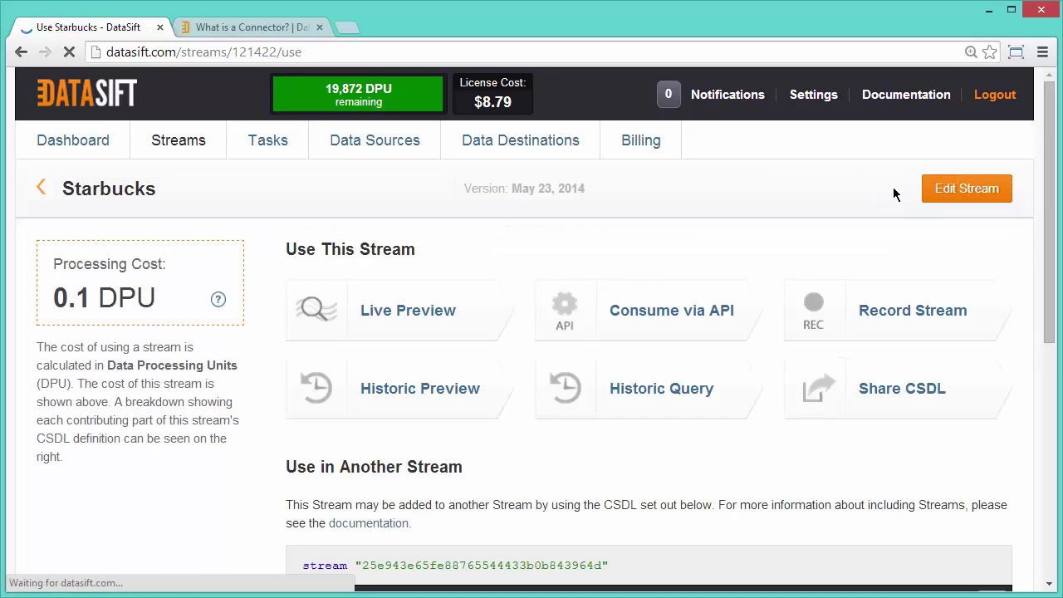
Set up a Record Stream task starting now, delivering to Screencast SFTP, and start it
left_click(884, 312)
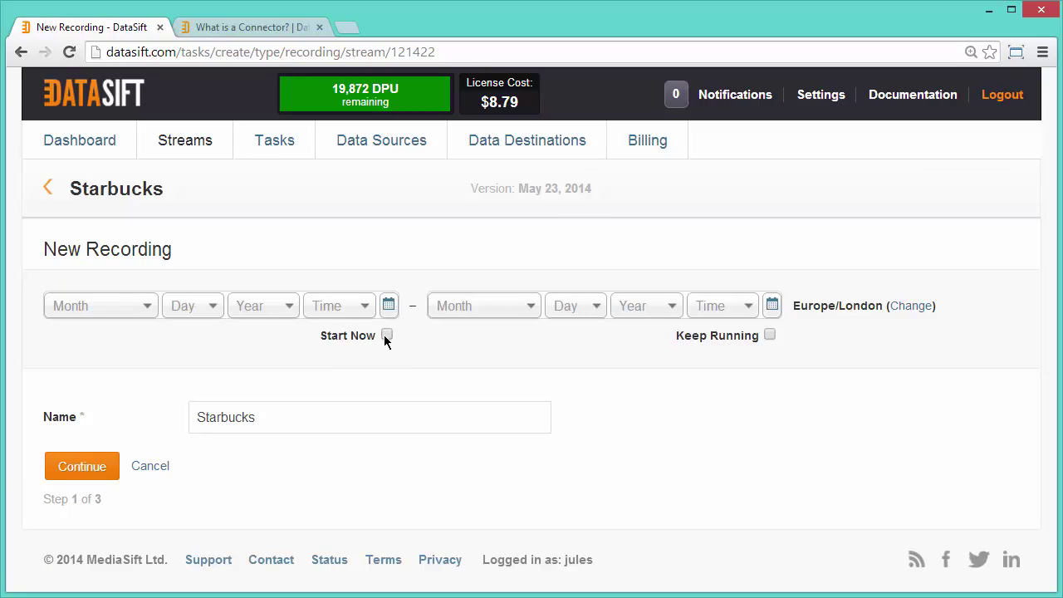
left_click(387, 334)
left_click(94, 470)
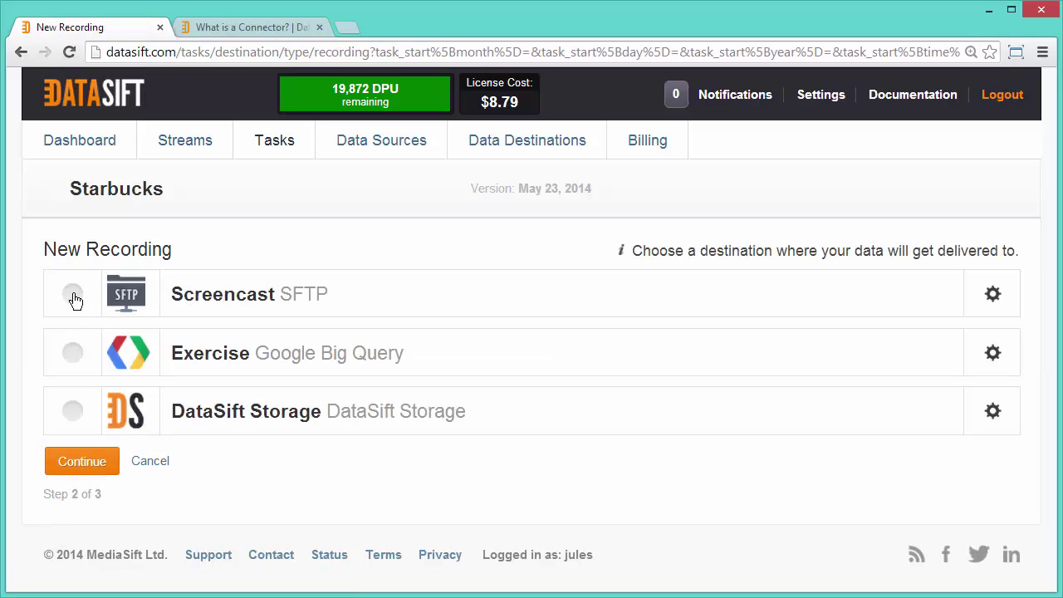
left_click(73, 296)
left_click(83, 463)
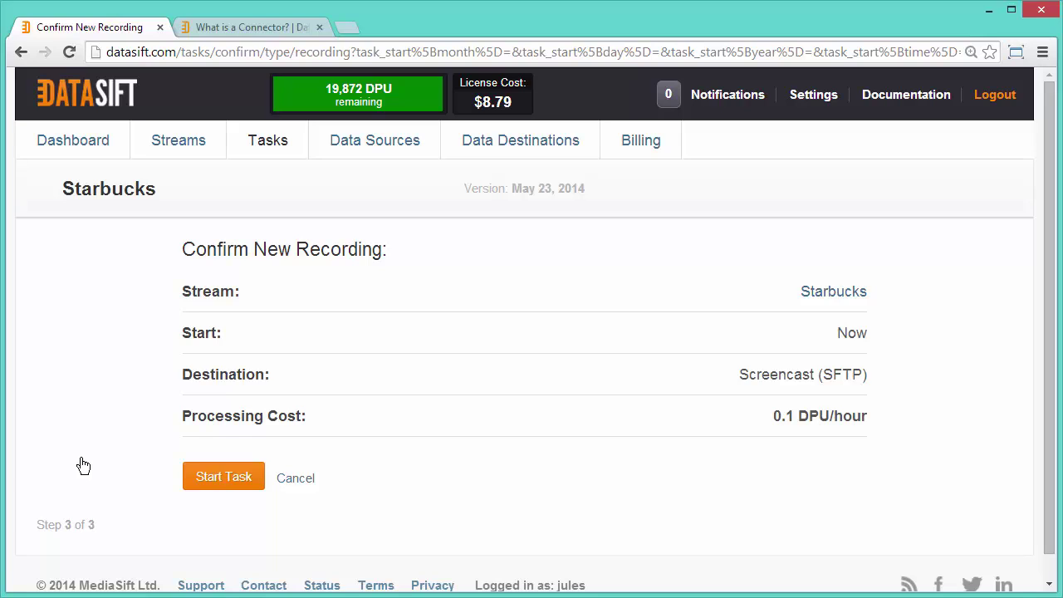
left_click(206, 476)
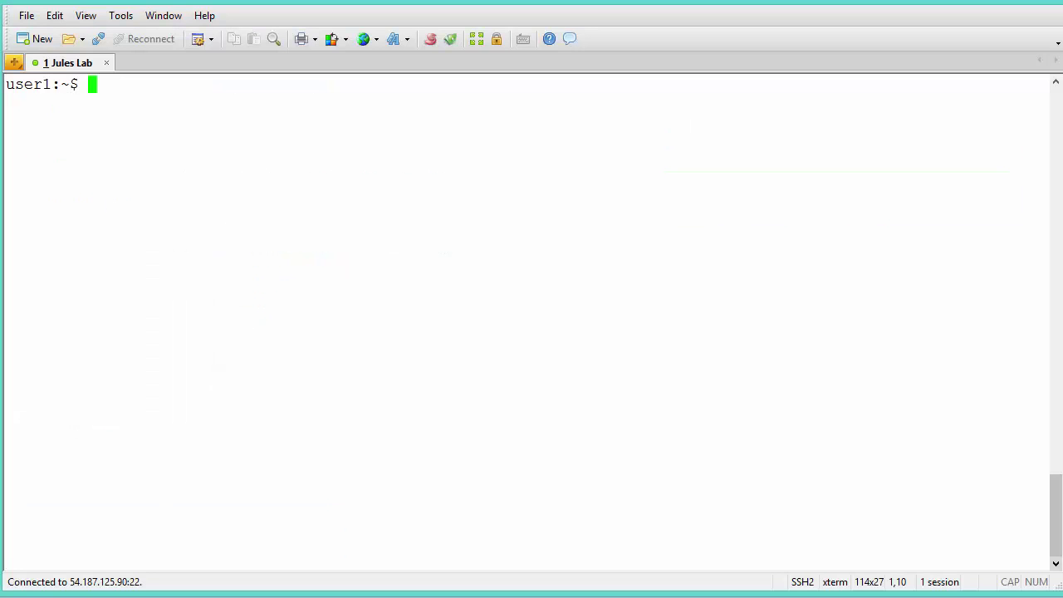
Print the working directory and list the delivered screencast files with ls -l
type("pyd")
key("Return")
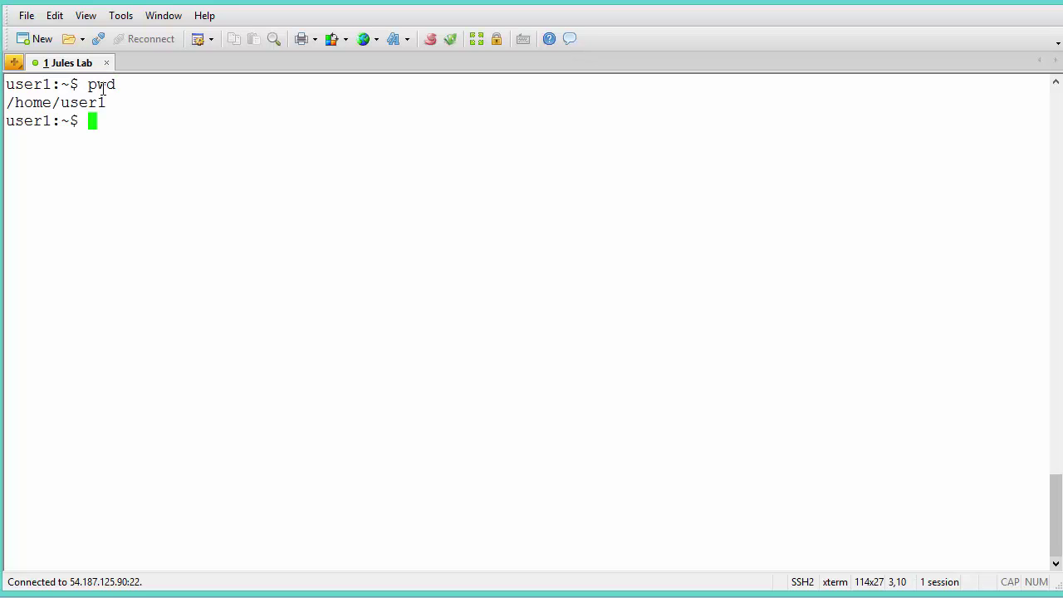
type("ls -l")
key("Return")
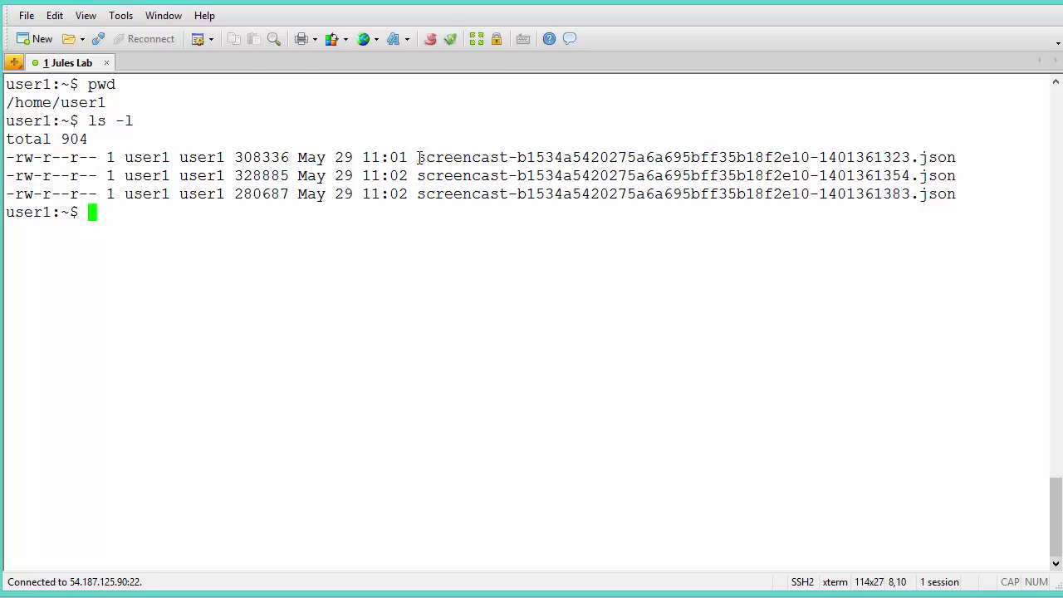
left_click_drag(418, 157, 507, 157)
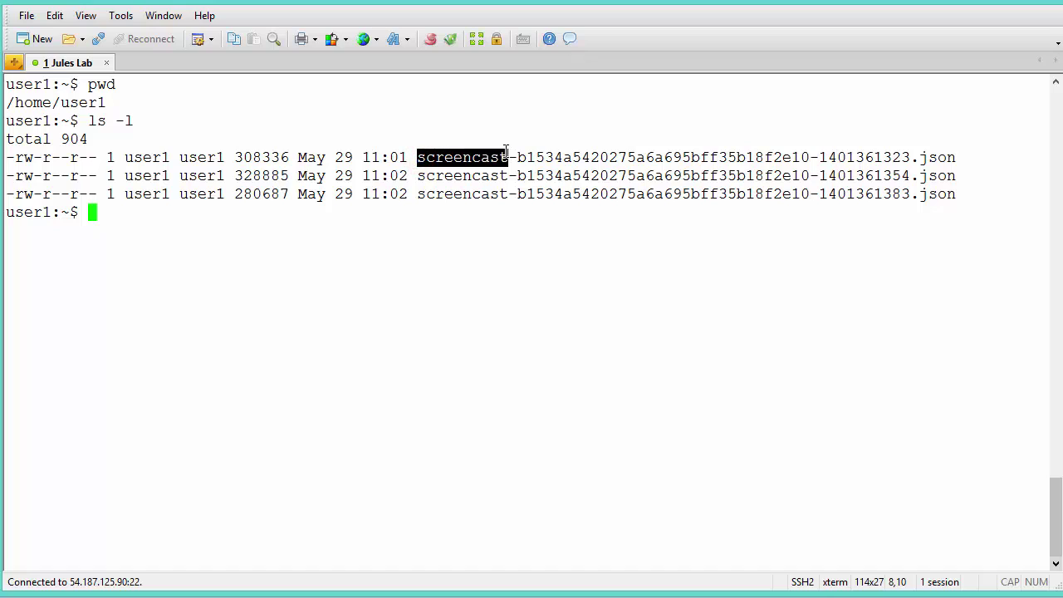
left_click(455, 266)
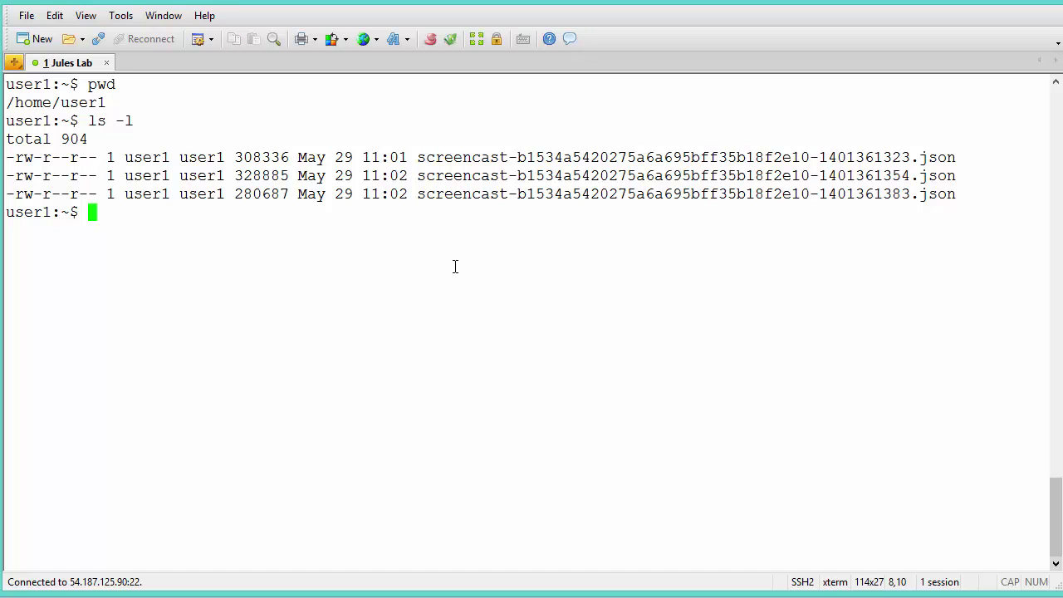
Show the newest JSON file's first two records with head -2 and highlight their interaction keys
type("head -2")
left_click_drag(417, 194, 955, 194)
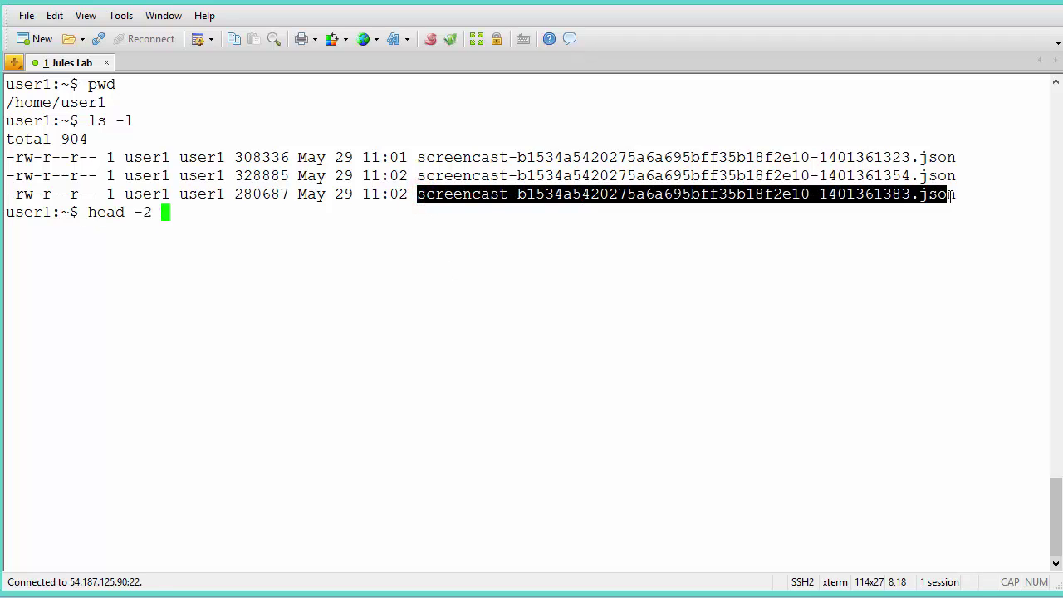
left_click(234, 38)
left_click(254, 38)
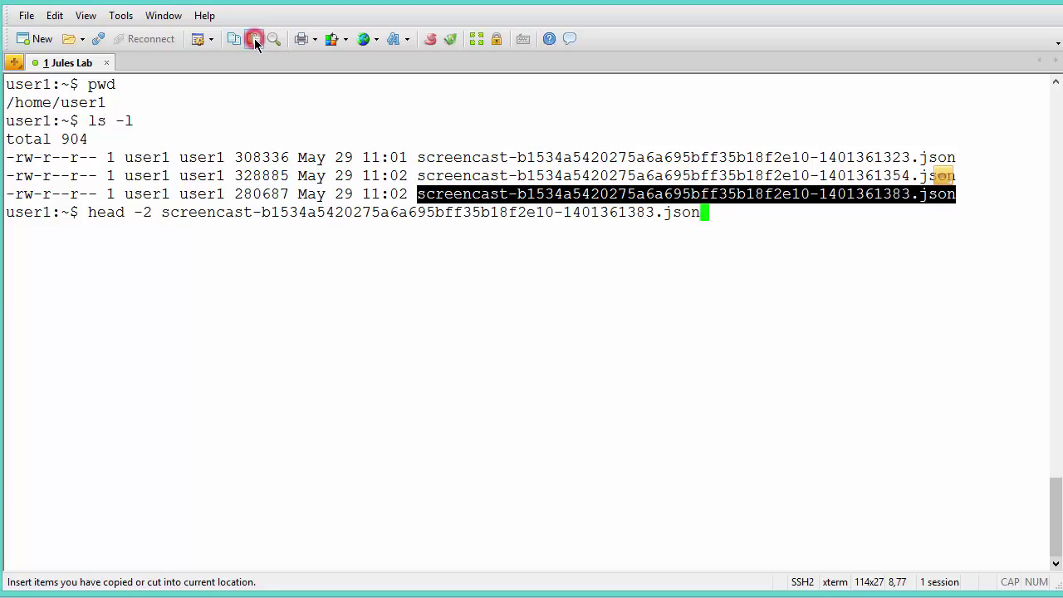
key("Return")
left_click(1054, 521)
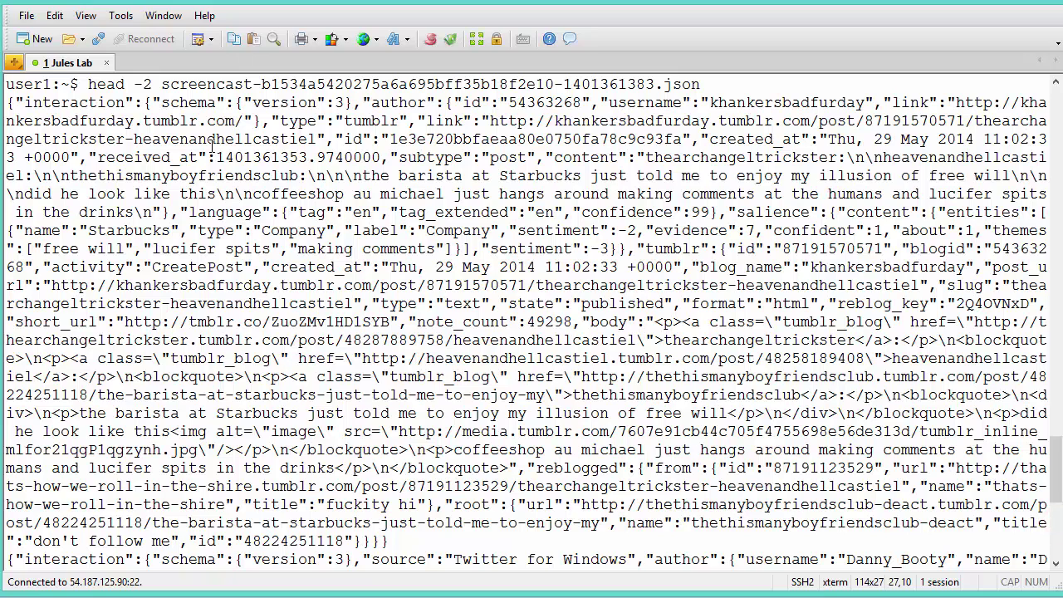
left_click_drag(24, 102, 121, 100)
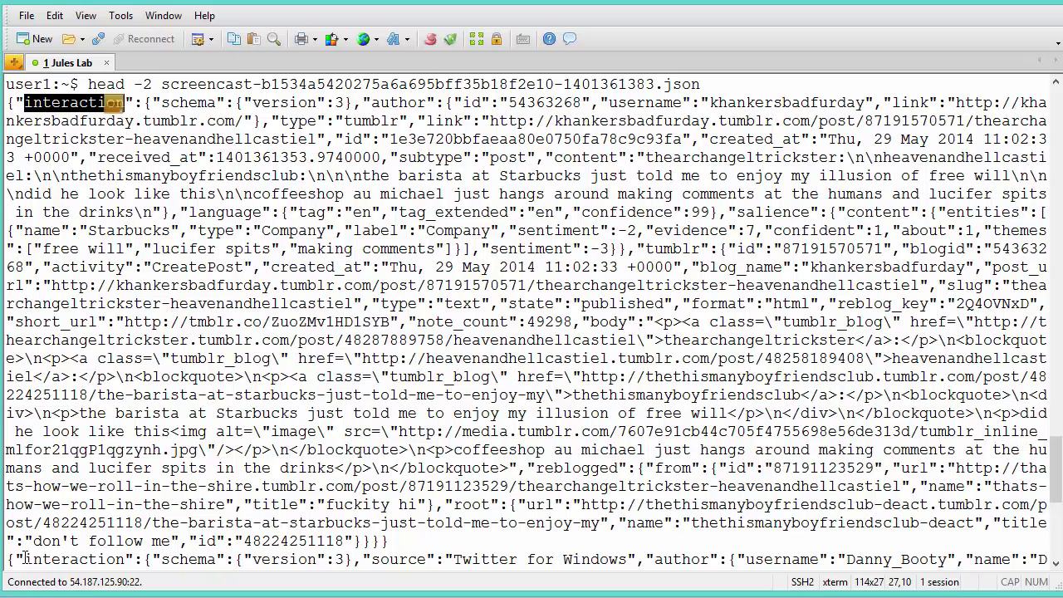
left_click_drag(24, 558, 127, 558)
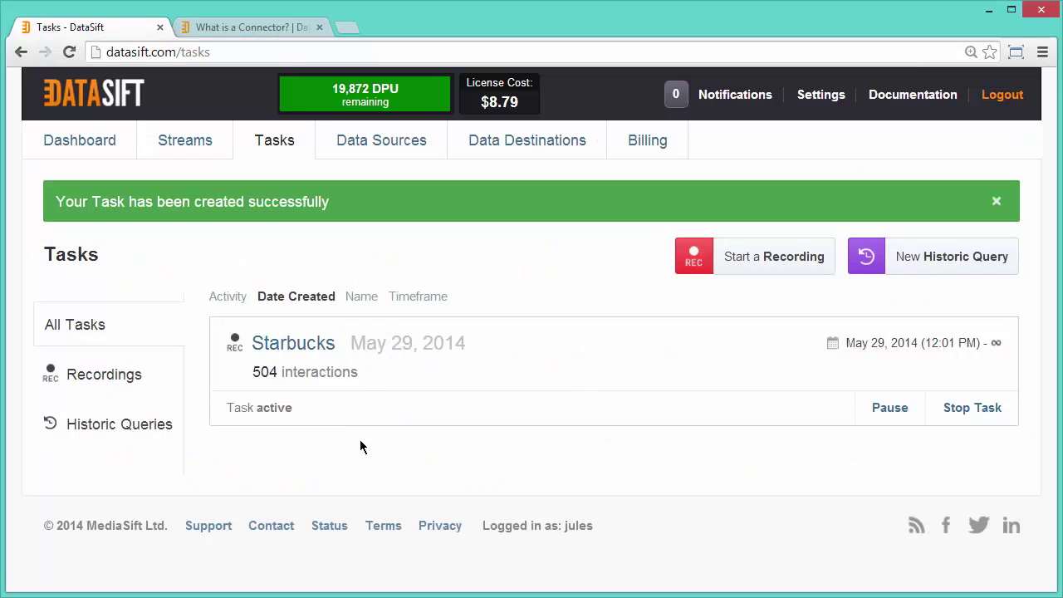
Highlight the interaction count and stop the Starbucks recording task
left_click_drag(252, 371, 359, 371)
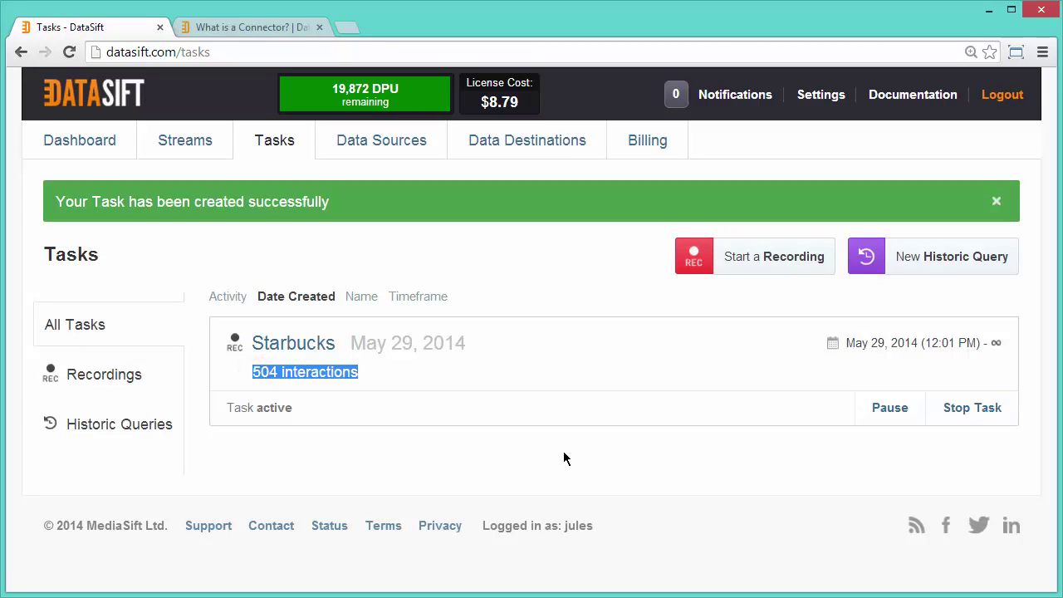
left_click(957, 411)
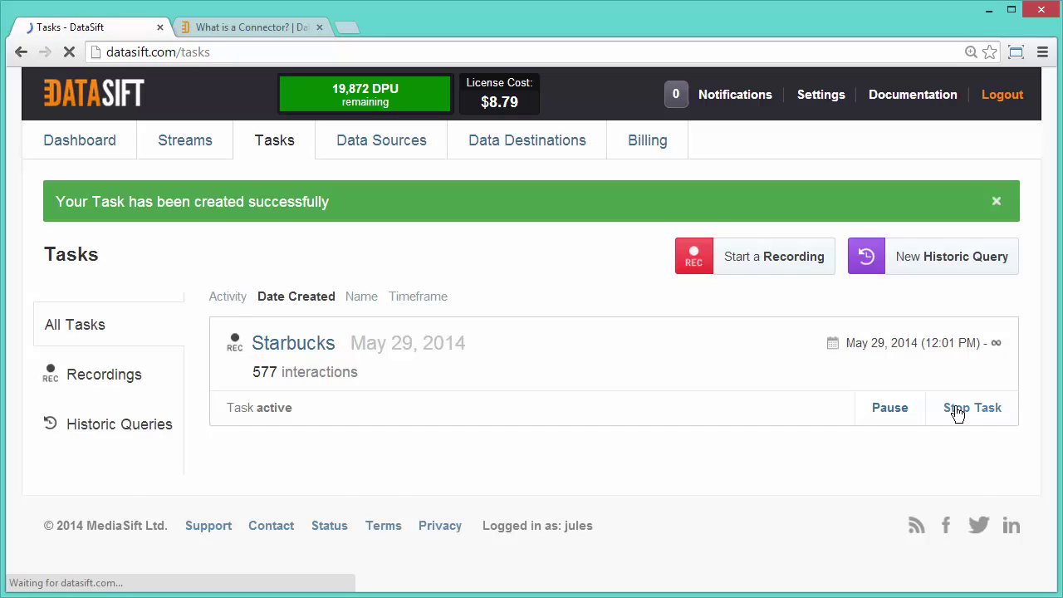